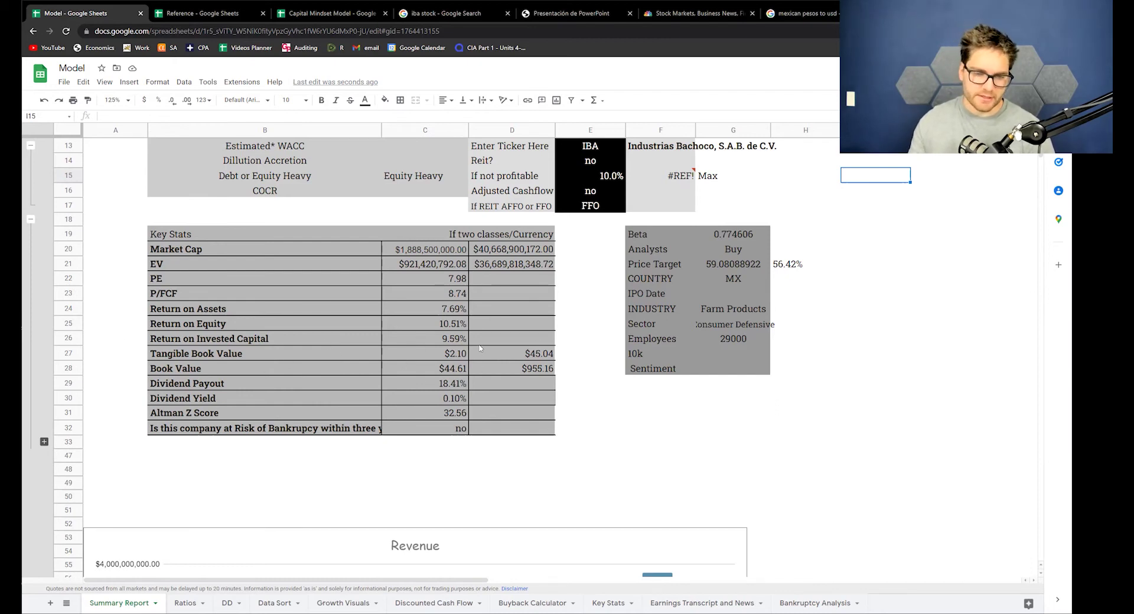
- Review the growth scenarios and the Key Stats table for IBA on the Summary Report sheet
{"action": "scroll", "coordinate": [472, 278], "scroll_direction": "up", "scroll_amount": 2}
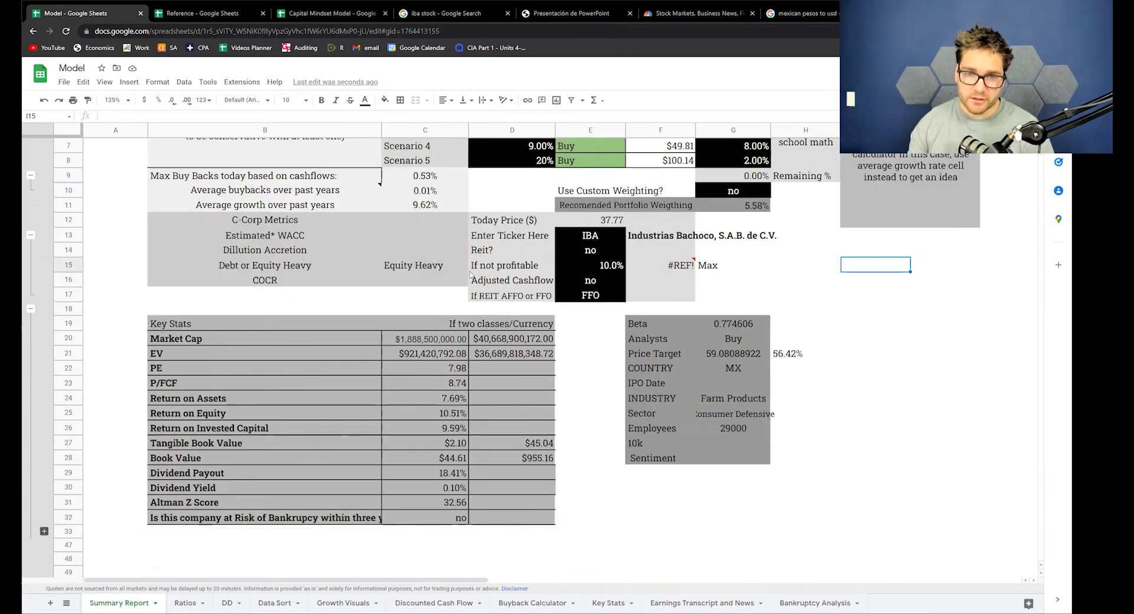
{"action": "scroll", "coordinate": [471, 276], "scroll_direction": "up", "scroll_amount": 2}
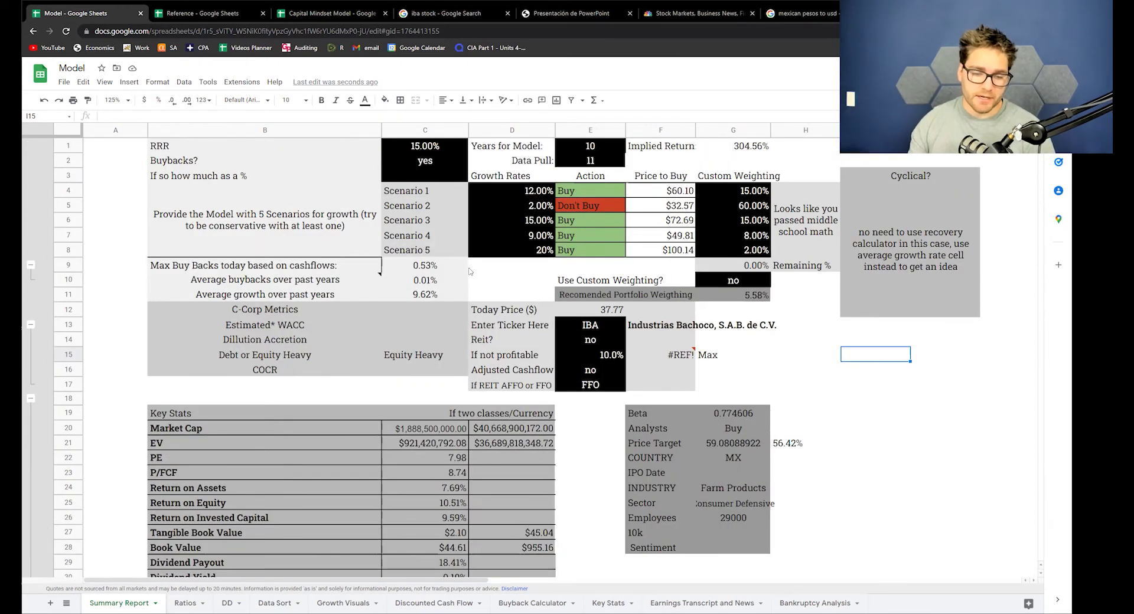
{"action": "scroll", "coordinate": [471, 272], "scroll_direction": "down", "scroll_amount": 4}
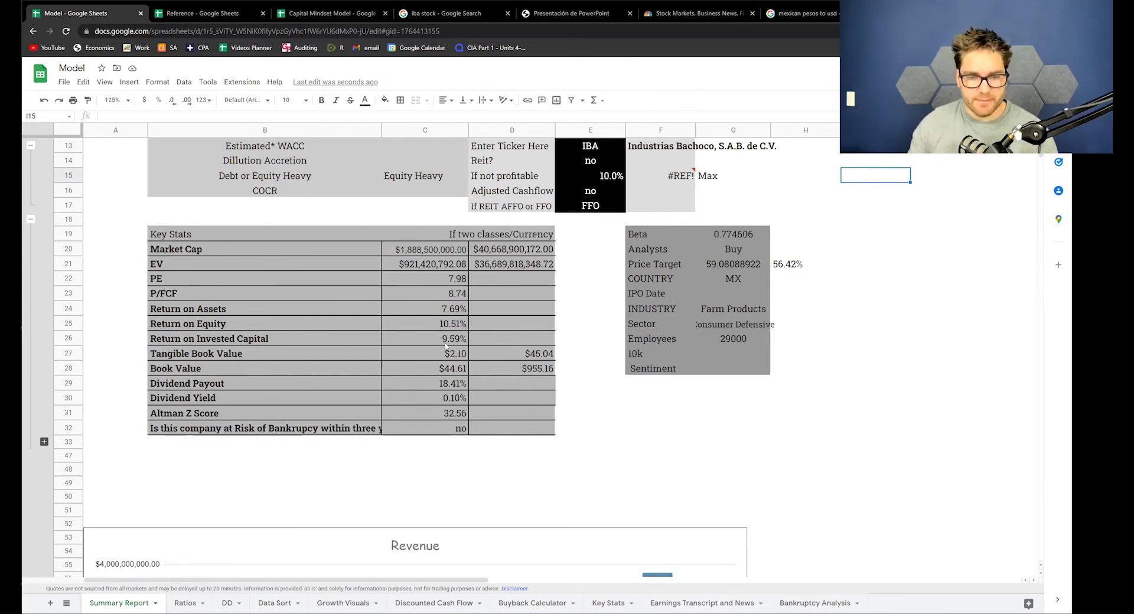
{"action": "scroll", "coordinate": [444, 340], "scroll_direction": "up", "scroll_amount": 4}
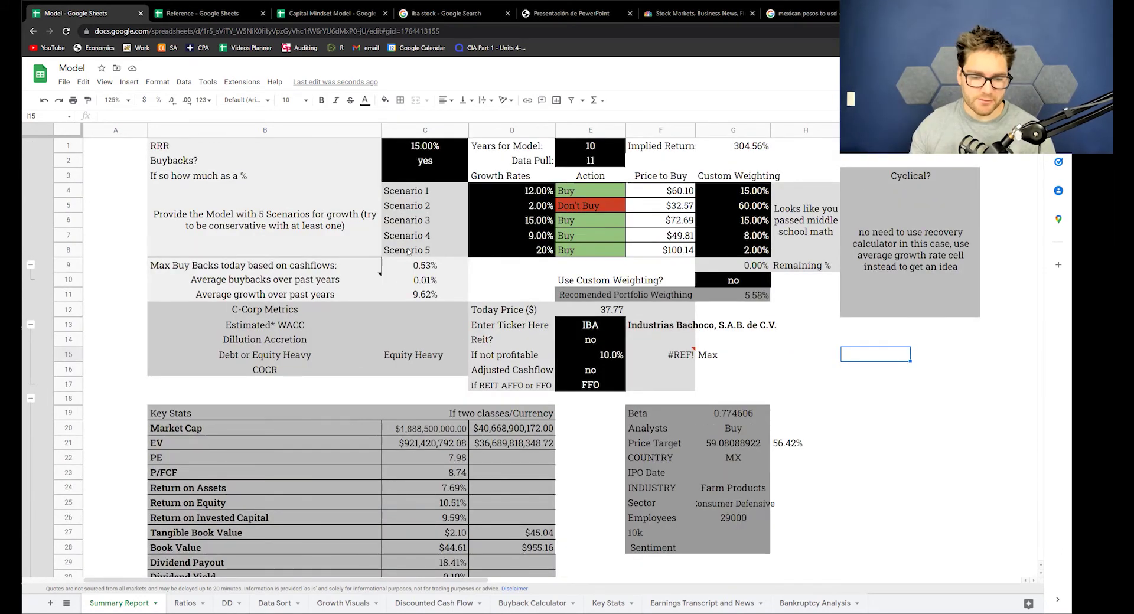
{"action": "scroll", "coordinate": [484, 346], "scroll_direction": "down", "scroll_amount": 4}
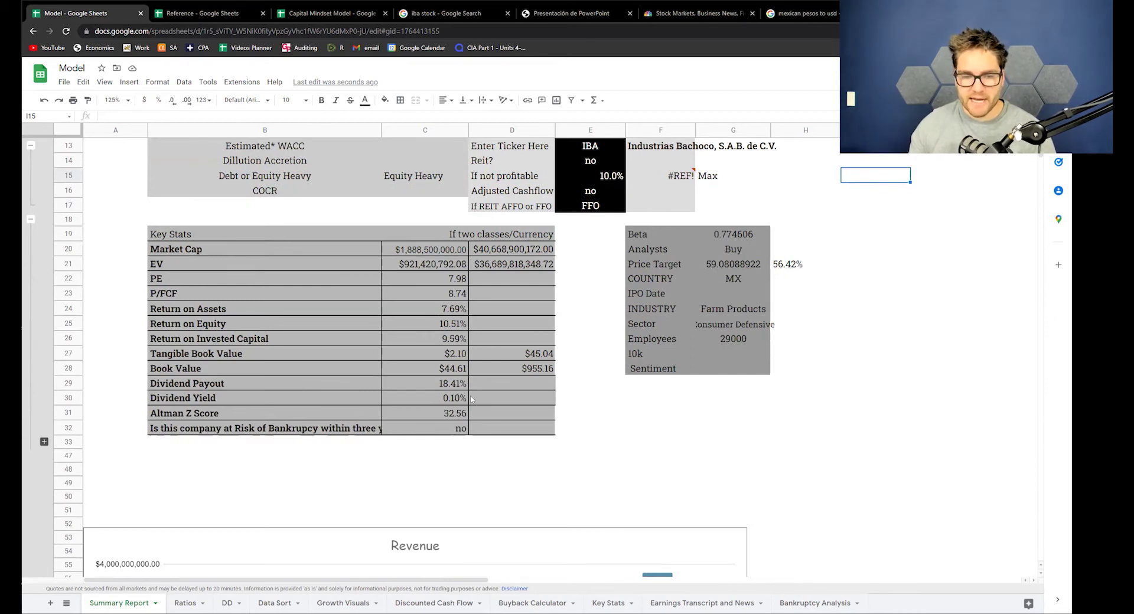
- Examine the Revenue, Cashflows and Shares Outstanding charts on the Summary Report sheet, then return to the scenario inputs
{"action": "scroll", "coordinate": [451, 390], "scroll_direction": "down", "scroll_amount": 5}
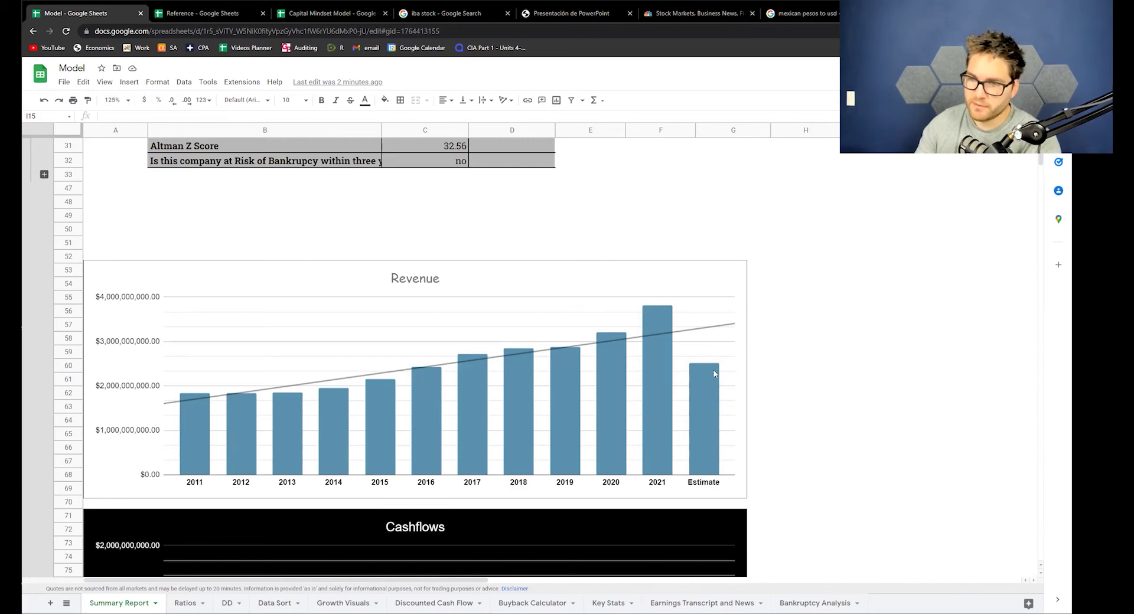
{"action": "scroll", "coordinate": [715, 374], "scroll_direction": "down", "scroll_amount": 8}
{"action": "scroll", "coordinate": [471, 429], "scroll_direction": "up", "scroll_amount": 5}
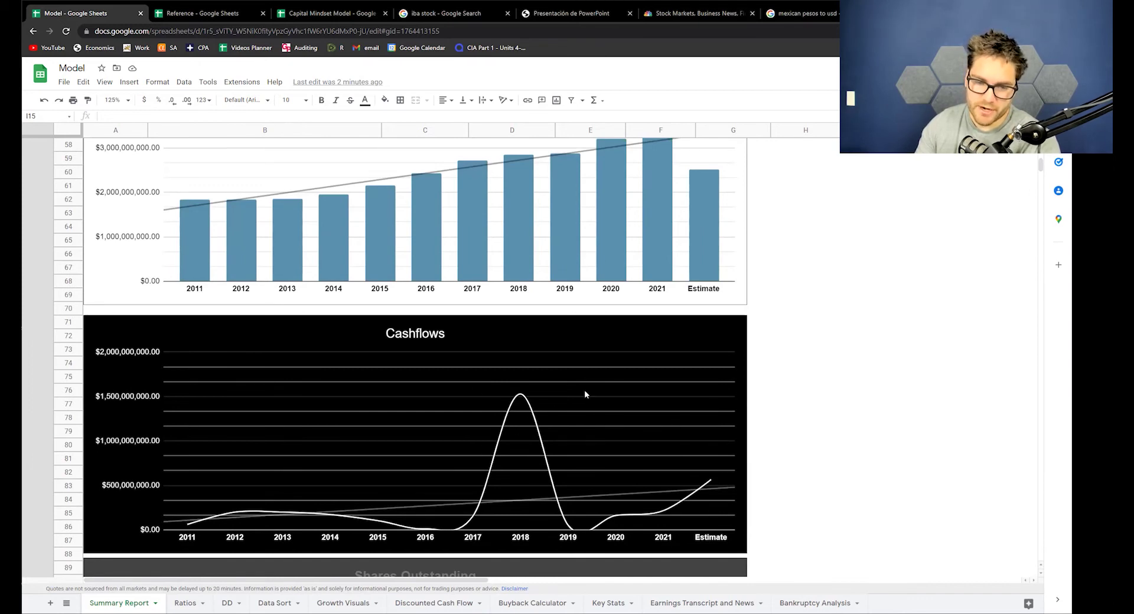
{"action": "scroll", "coordinate": [586, 385], "scroll_direction": "down", "scroll_amount": 2}
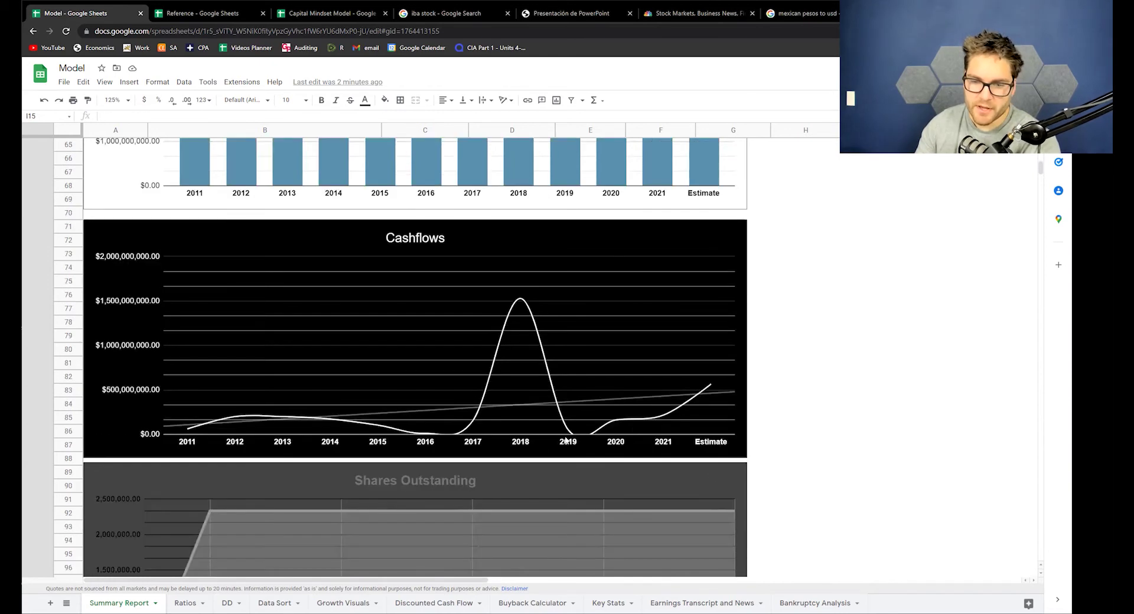
{"action": "scroll", "coordinate": [739, 403], "scroll_direction": "down", "scroll_amount": 5}
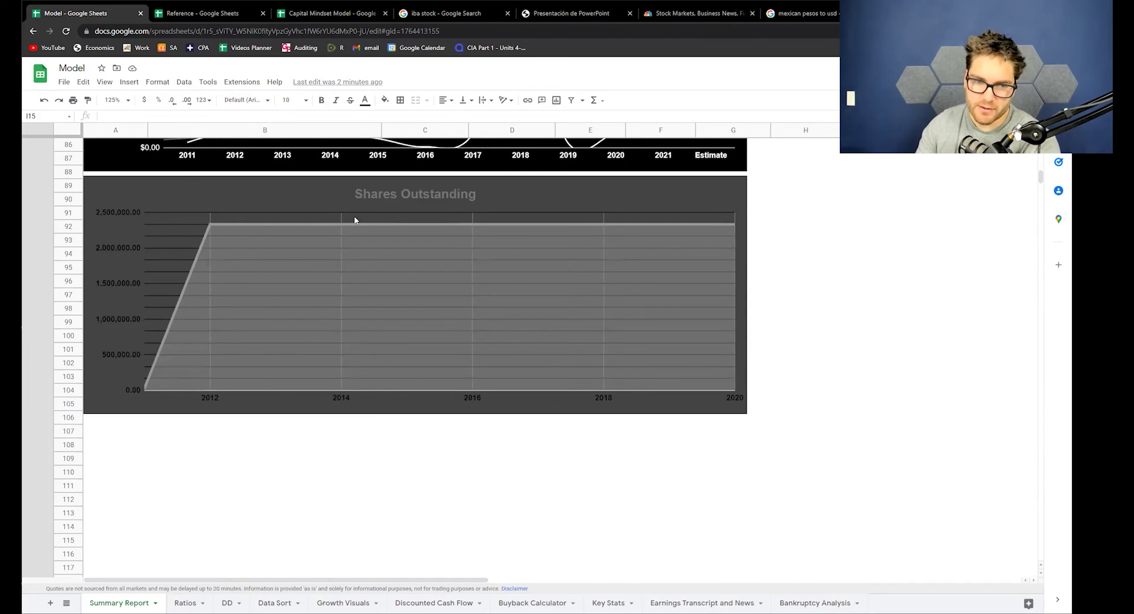
{"action": "scroll", "coordinate": [766, 252], "scroll_direction": "down", "scroll_amount": 6}
{"action": "scroll", "coordinate": [670, 408], "scroll_direction": "up", "scroll_amount": 20}
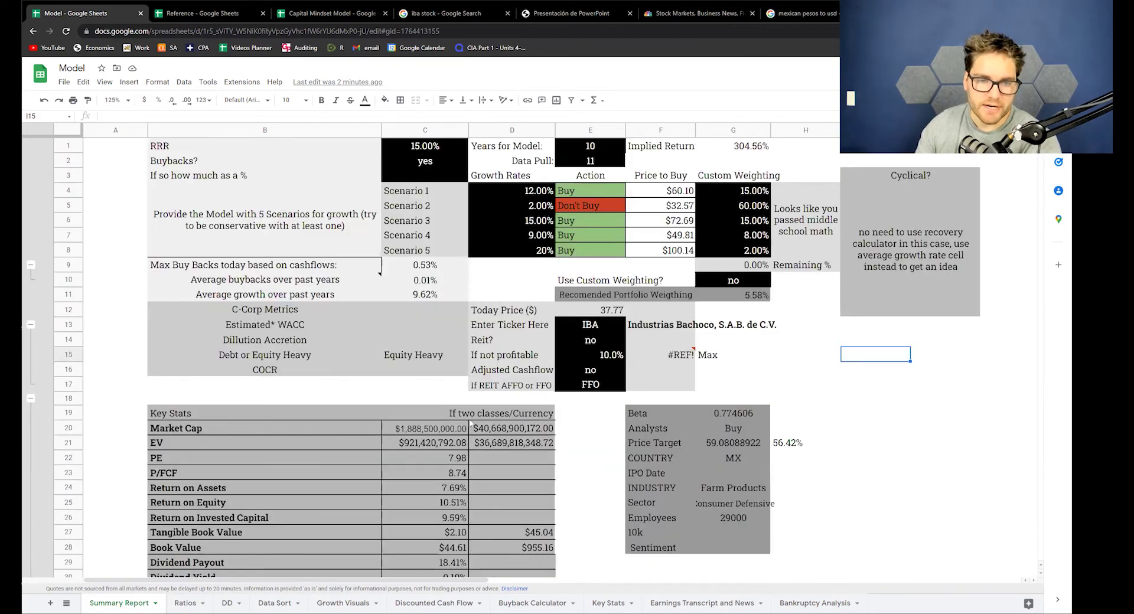
- Examine the liquidity, solvency and Dupont ratios for 2011 to 2021 on the Ratios sheet
{"action": "left_click", "coordinate": [185, 603]}
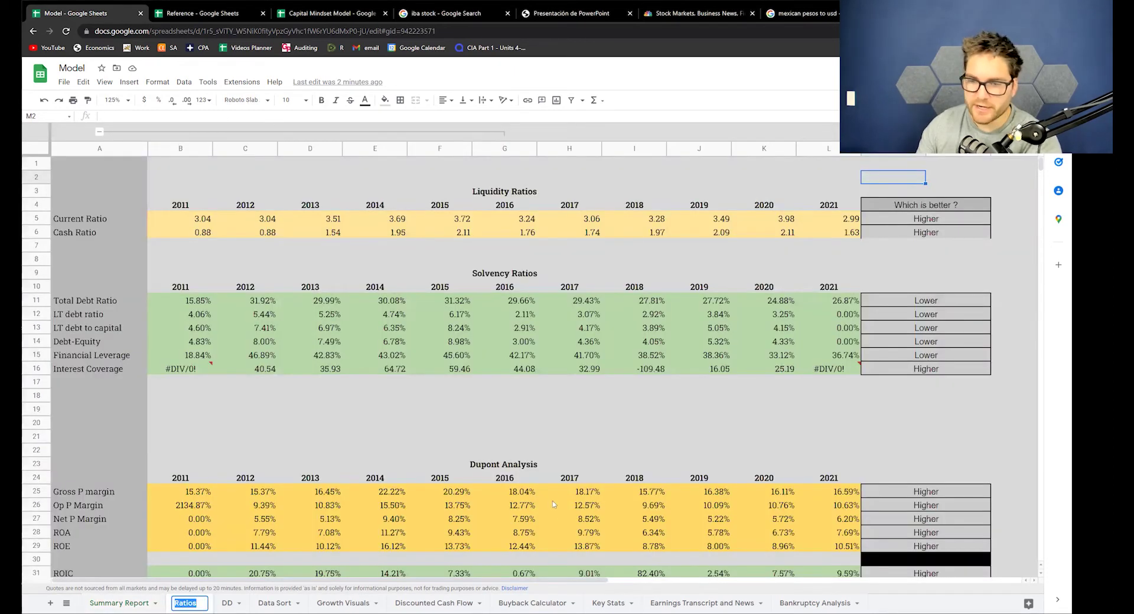
{"action": "scroll", "coordinate": [438, 431], "scroll_direction": "down", "scroll_amount": 3}
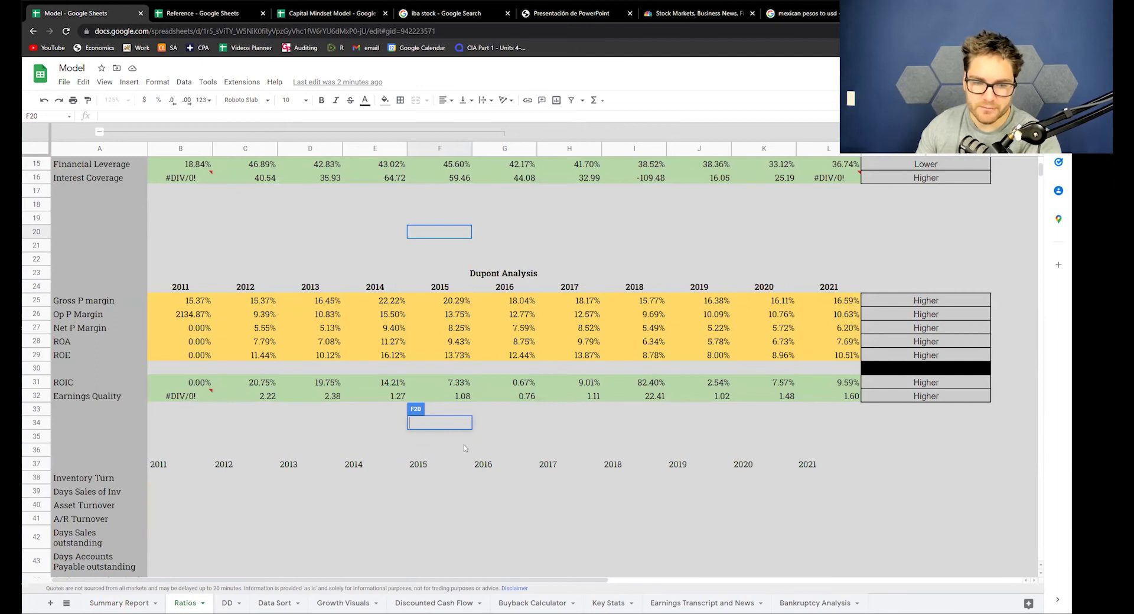
{"action": "scroll", "coordinate": [429, 437], "scroll_direction": "down", "scroll_amount": 3}
{"action": "scroll", "coordinate": [413, 414], "scroll_direction": "up", "scroll_amount": 5}
{"action": "left_click", "coordinate": [337, 331]}
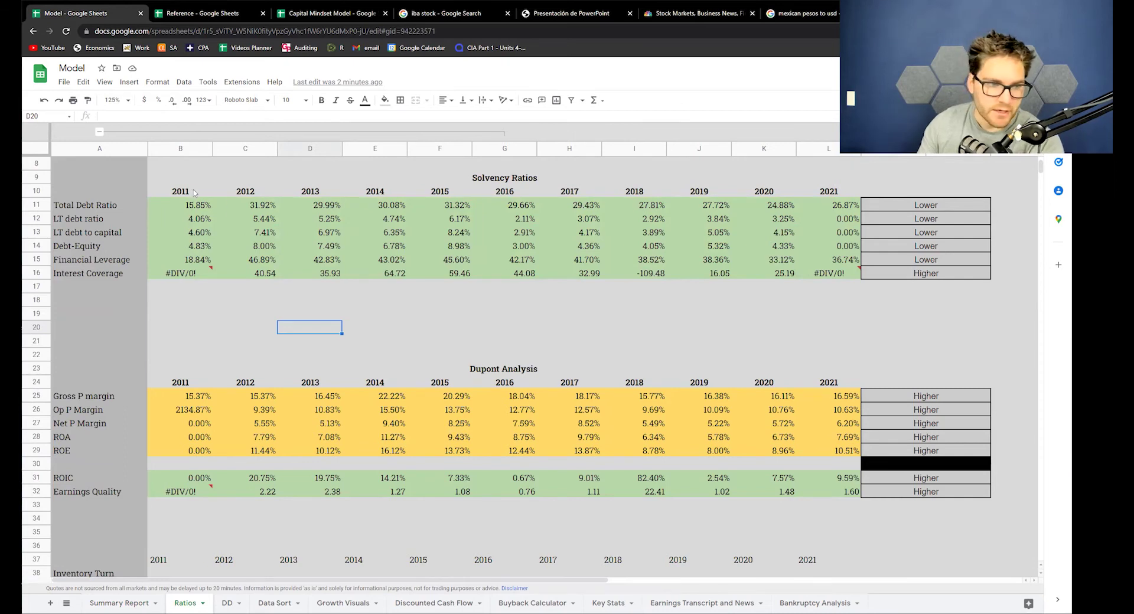
{"action": "scroll", "coordinate": [532, 251], "scroll_direction": "up", "scroll_amount": 3}
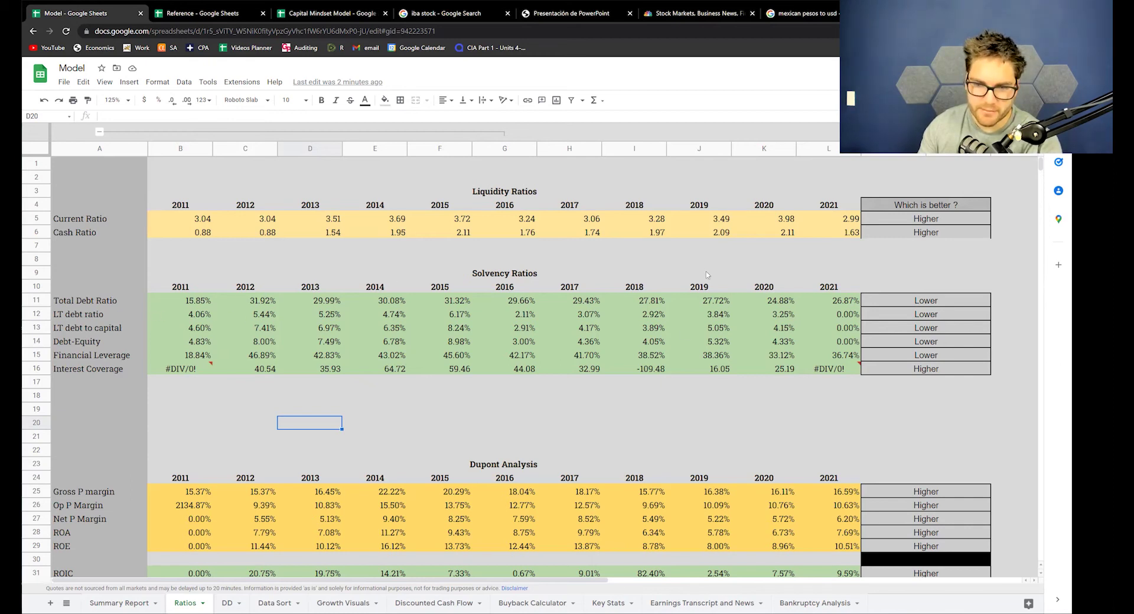
{"action": "scroll", "coordinate": [495, 353], "scroll_direction": "down", "scroll_amount": 5}
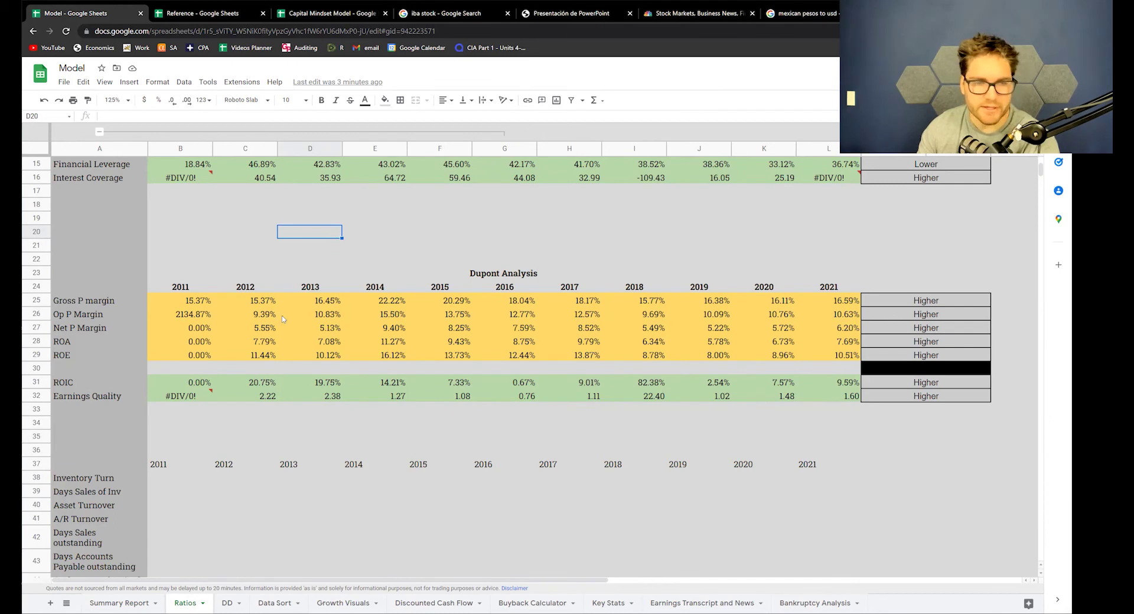
{"action": "scroll", "coordinate": [271, 319], "scroll_direction": "up", "scroll_amount": 5}
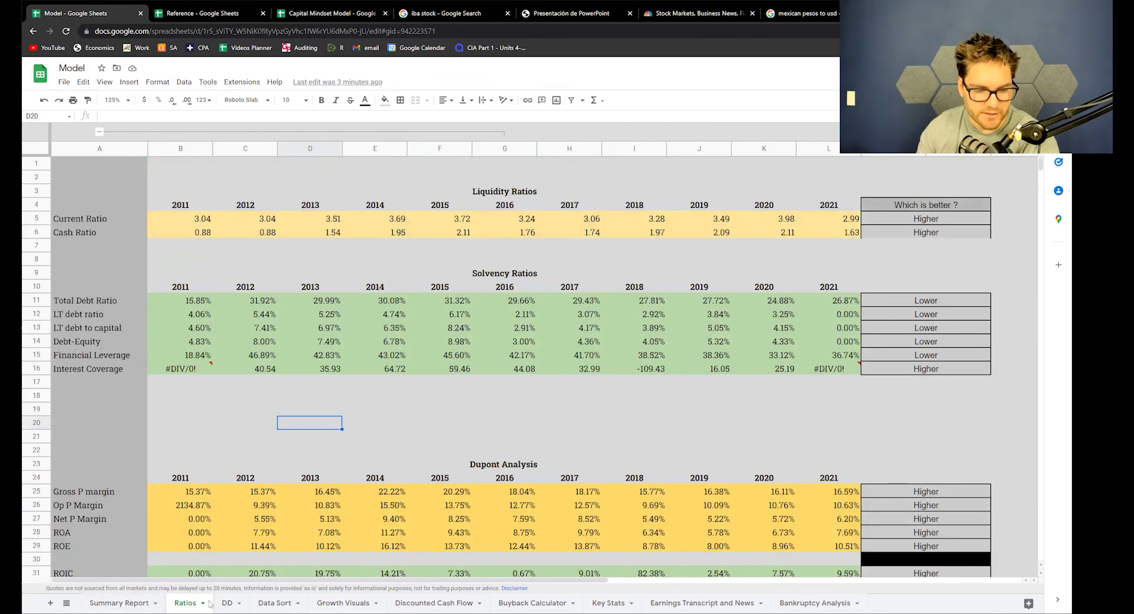
- Read through the IBA article titles and sources on the Earnings Transcript and News sheet
{"action": "double_click", "coordinate": [122, 604]}
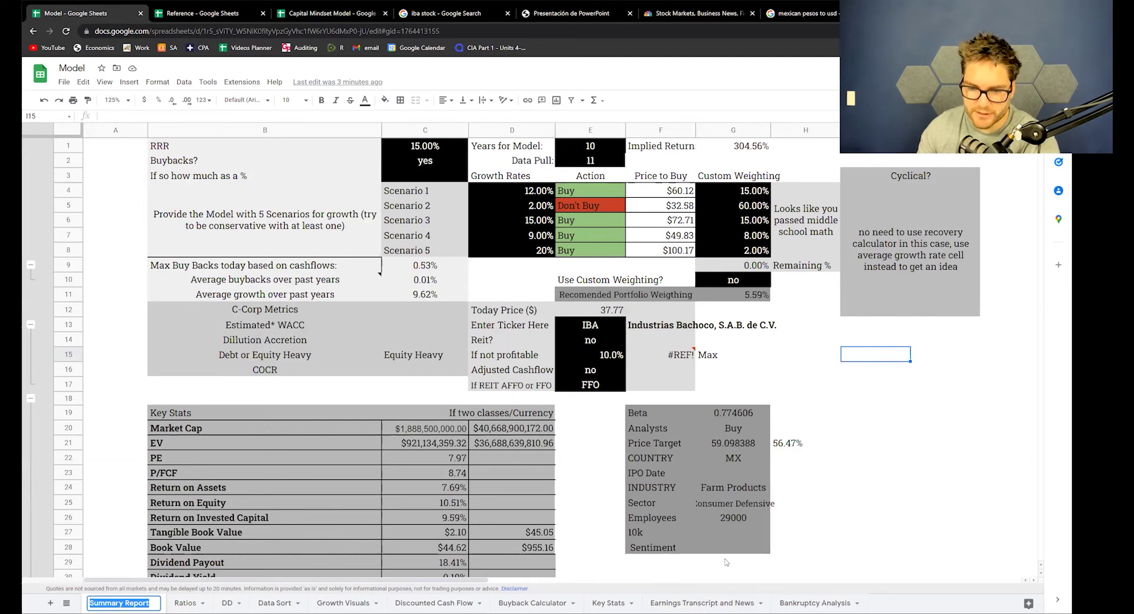
{"action": "left_click", "coordinate": [705, 603]}
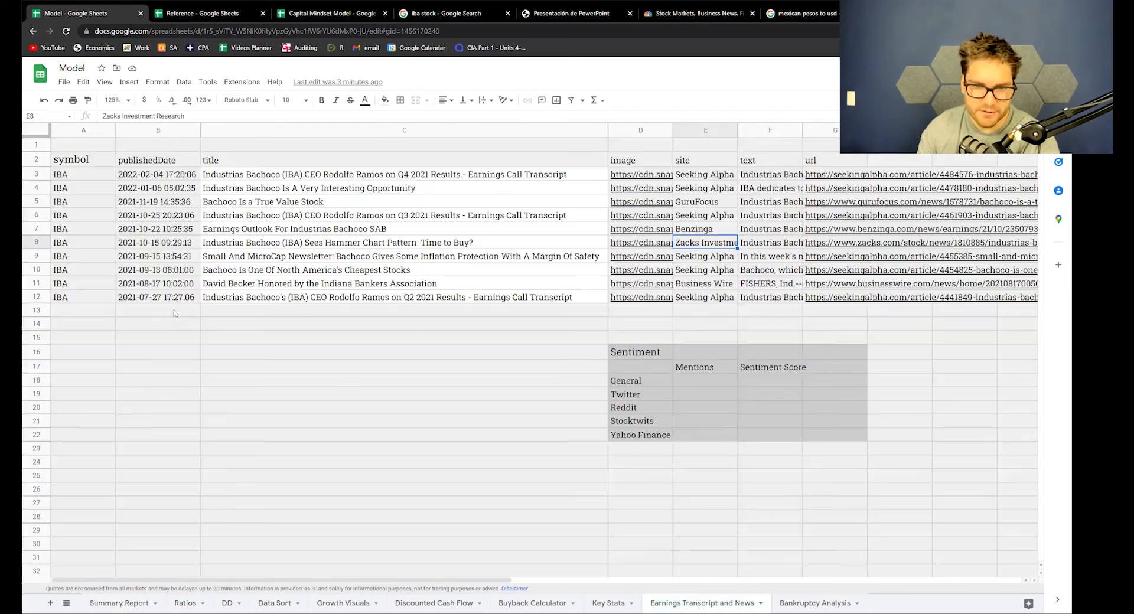
{"action": "left_click", "coordinate": [587, 352]}
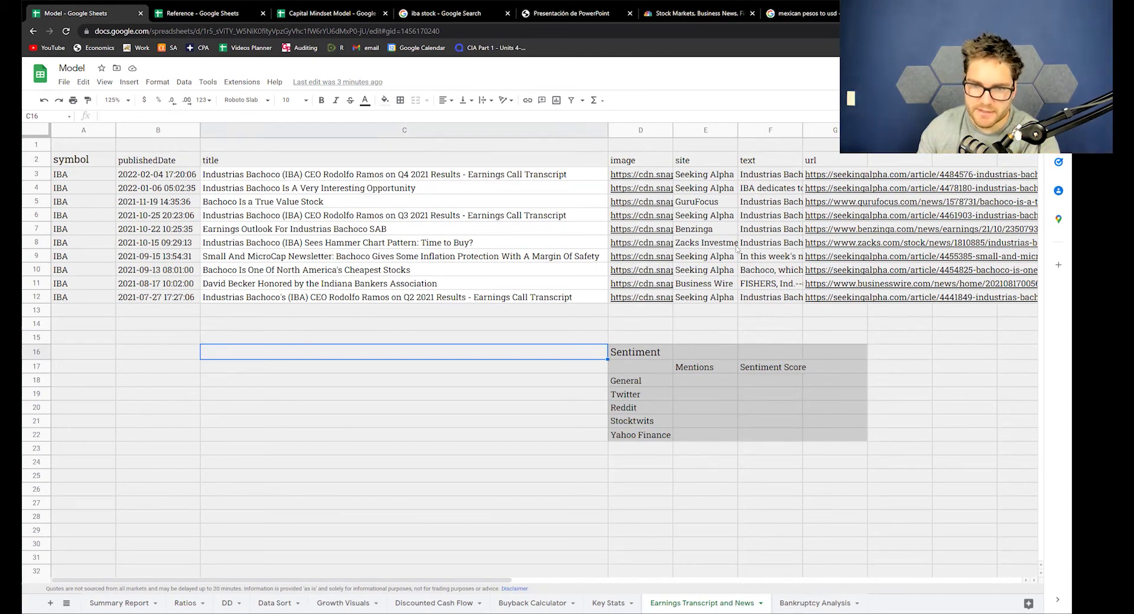
{"action": "double_click", "coordinate": [696, 244]}
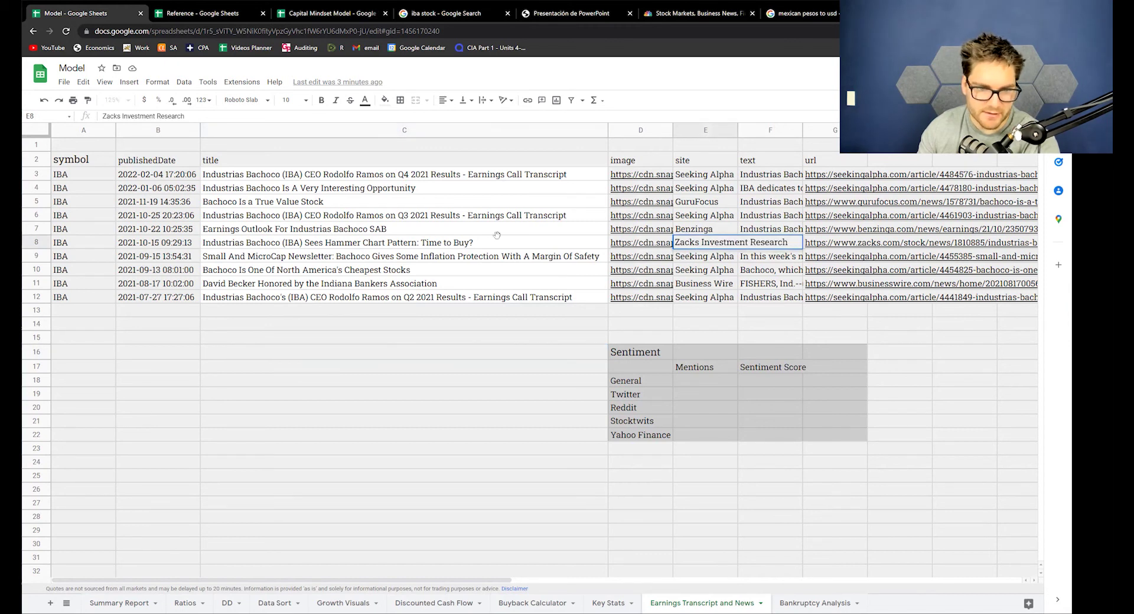
{"action": "left_click", "coordinate": [462, 247]}
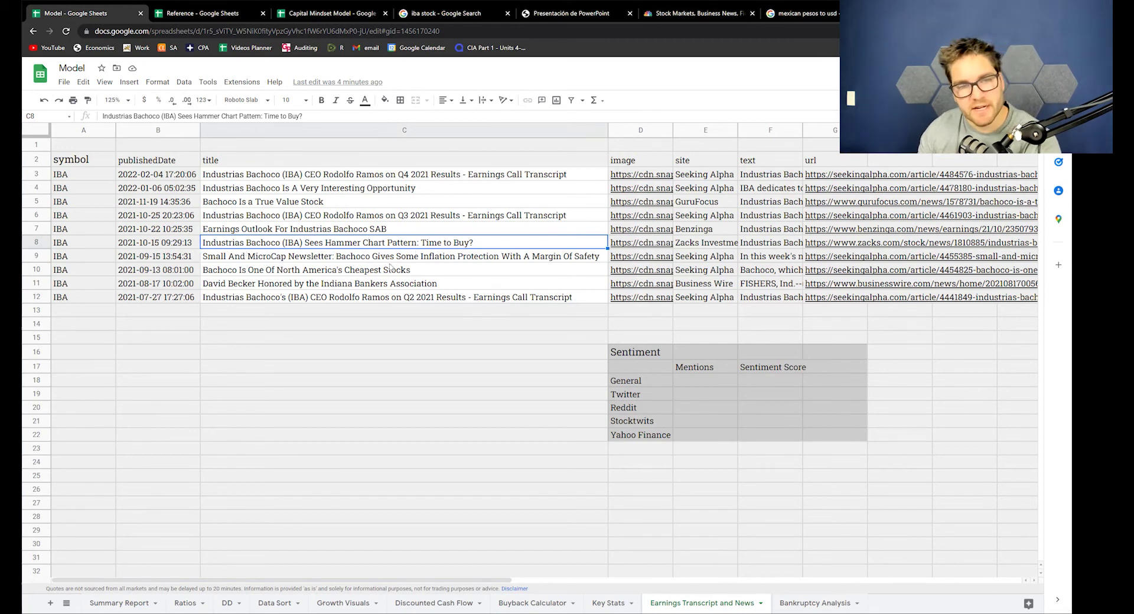
{"action": "left_click", "coordinate": [340, 189]}
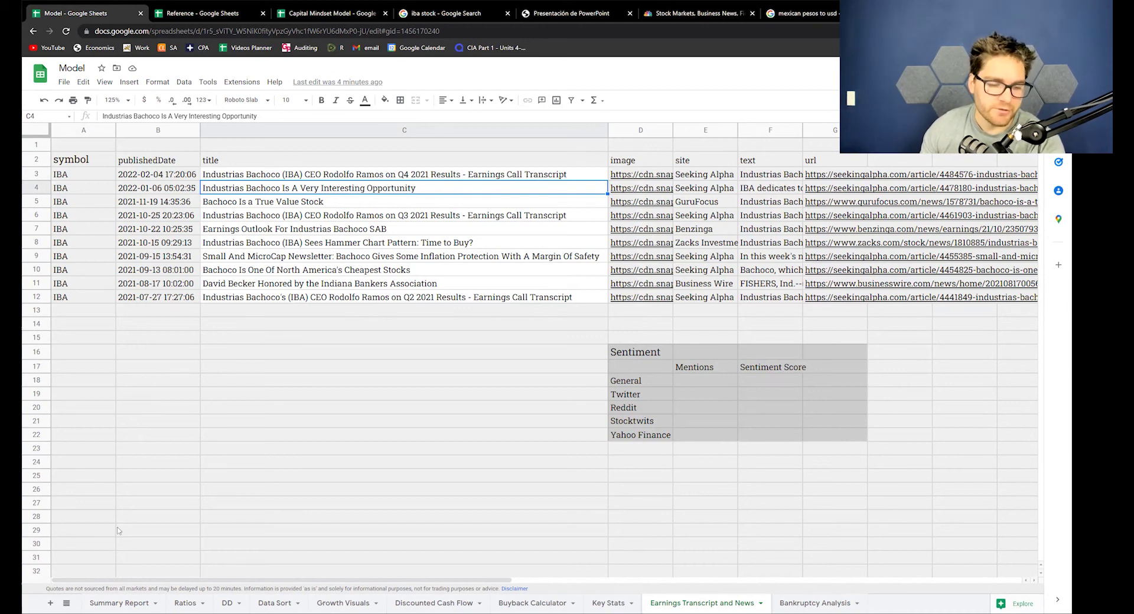
- On the Summary Report sheet, set the growth rates to 3% for Scenario 1, 4% for Scenario 5 and 5% for Scenario 4
{"action": "left_click", "coordinate": [118, 603]}
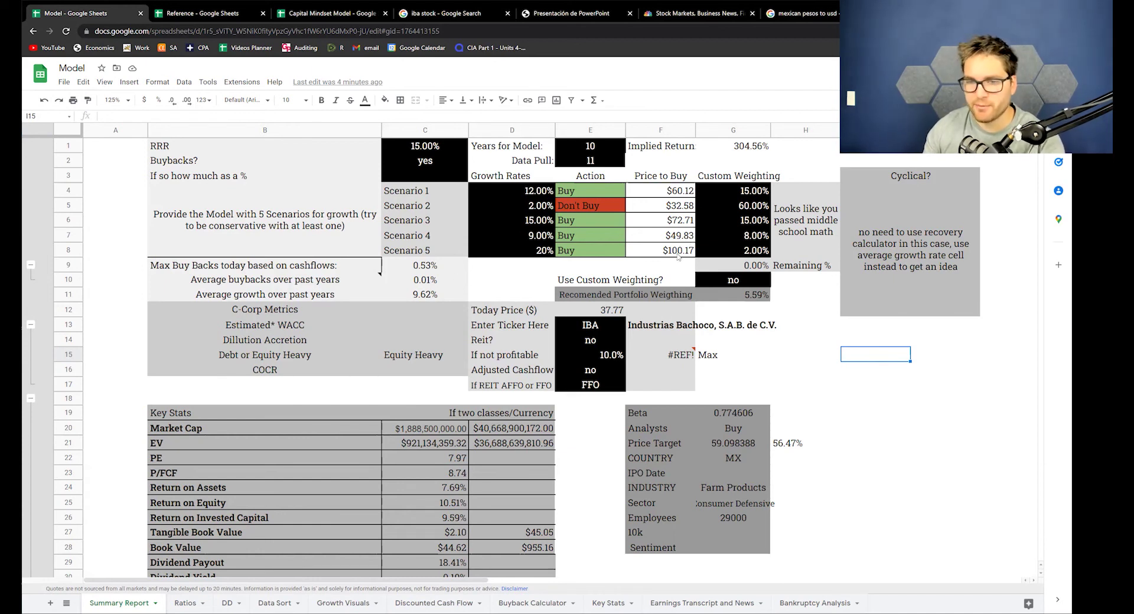
{"action": "left_click", "coordinate": [528, 196]}
{"action": "type", "text": "3"}
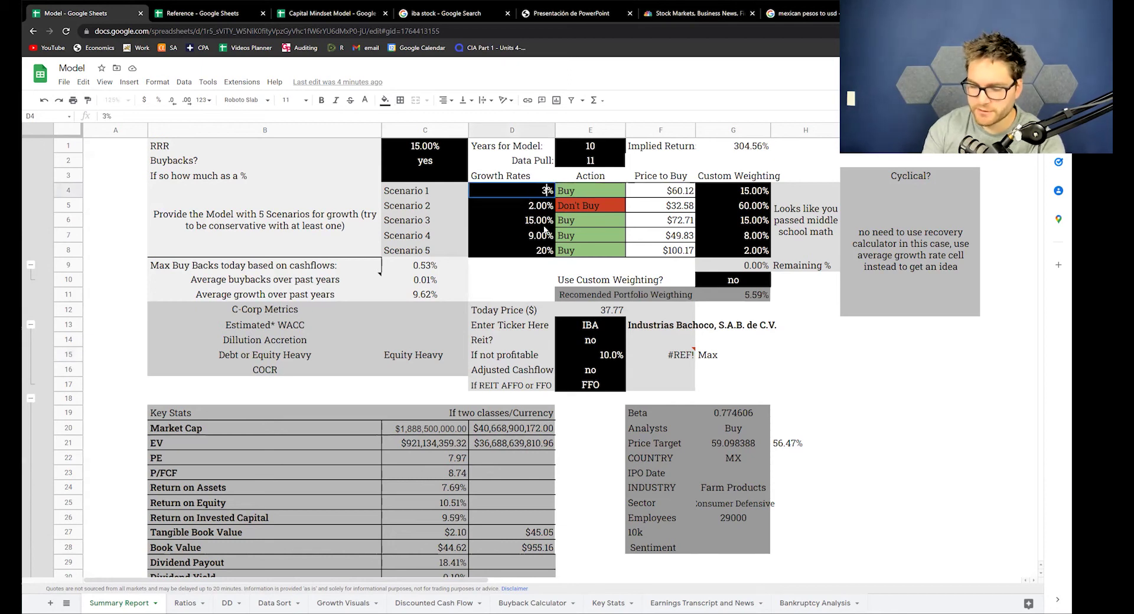
{"action": "key", "text": "Return"}
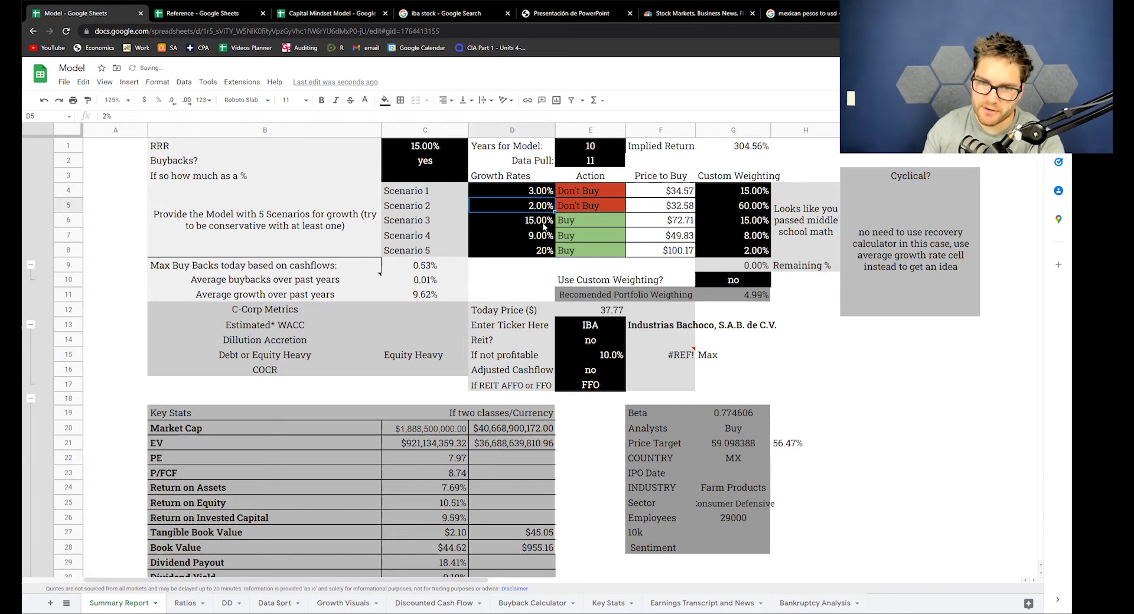
{"action": "left_click", "coordinate": [541, 251]}
{"action": "type", "text": "4"}
{"action": "key", "text": "Return"}
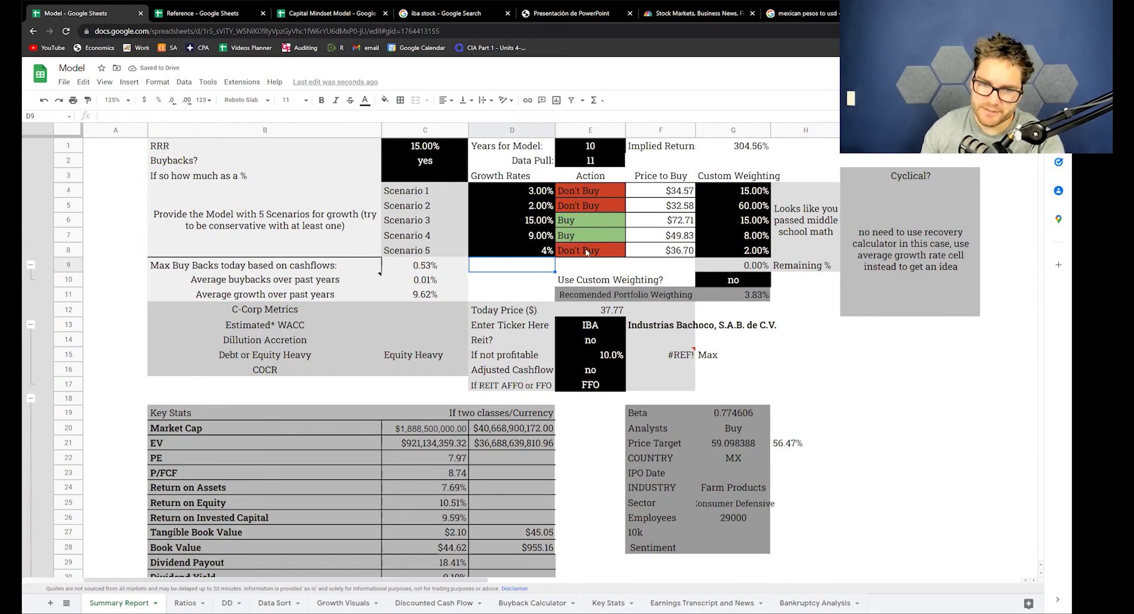
{"action": "left_click", "coordinate": [547, 236]}
{"action": "type", "text": "5"}
{"action": "key", "text": "Return"}
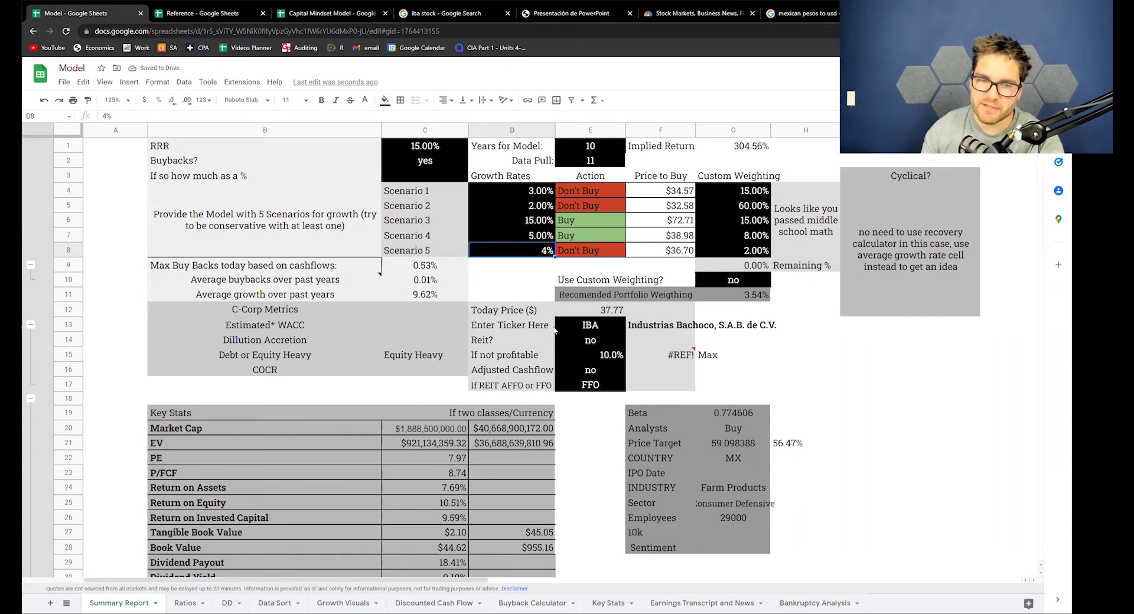
- Set the RRR in the Summary Report model to 20%
{"action": "left_click", "coordinate": [458, 150]}
{"action": "type", "text": "20%"}
{"action": "key", "text": "Return"}
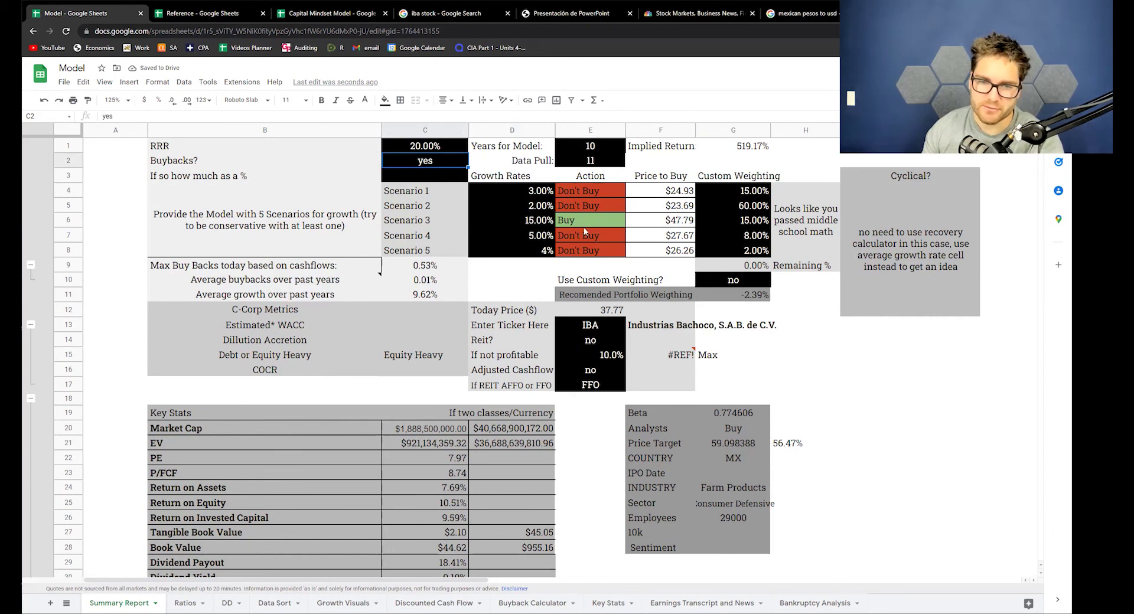
- Check the five-year IBA price chart and the Mexican peso to USD rate in Google Search, then return to the Model spreadsheet
{"action": "left_click", "coordinate": [444, 19]}
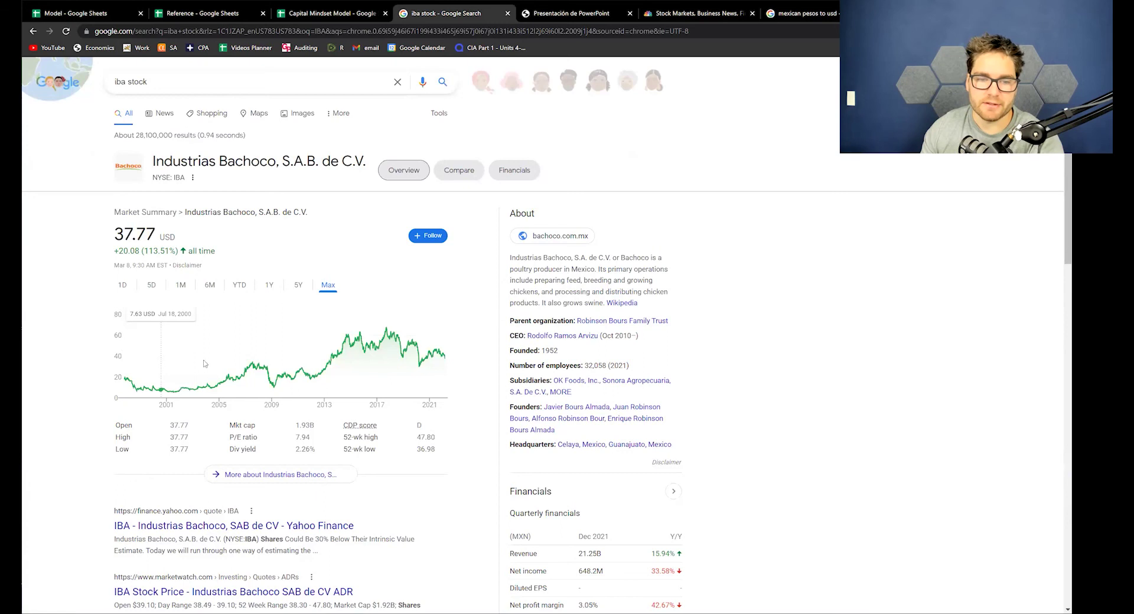
{"action": "left_click", "coordinate": [298, 286]}
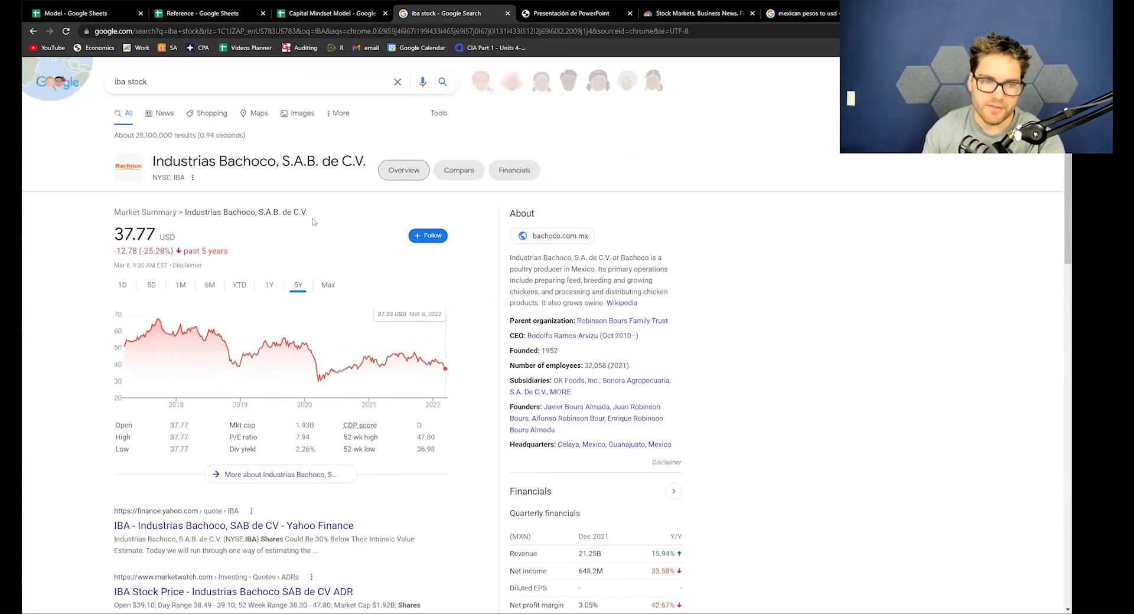
{"action": "key", "text": "ctrl+7"}
{"action": "double_click", "coordinate": [131, 322]}
{"action": "left_click", "coordinate": [507, 211]}
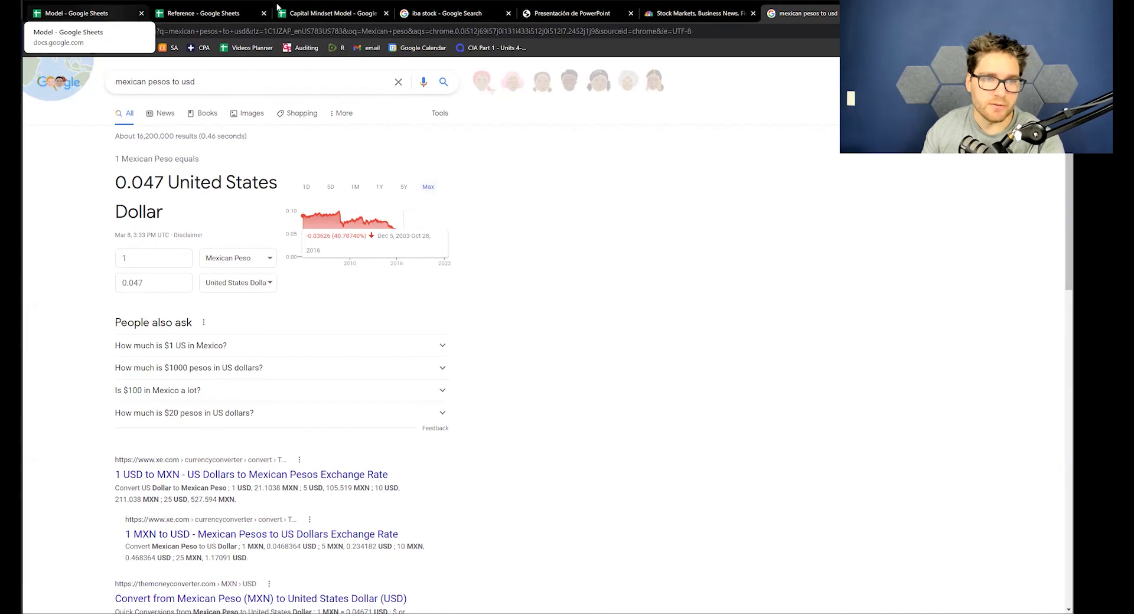
{"action": "left_click", "coordinate": [49, 11]}
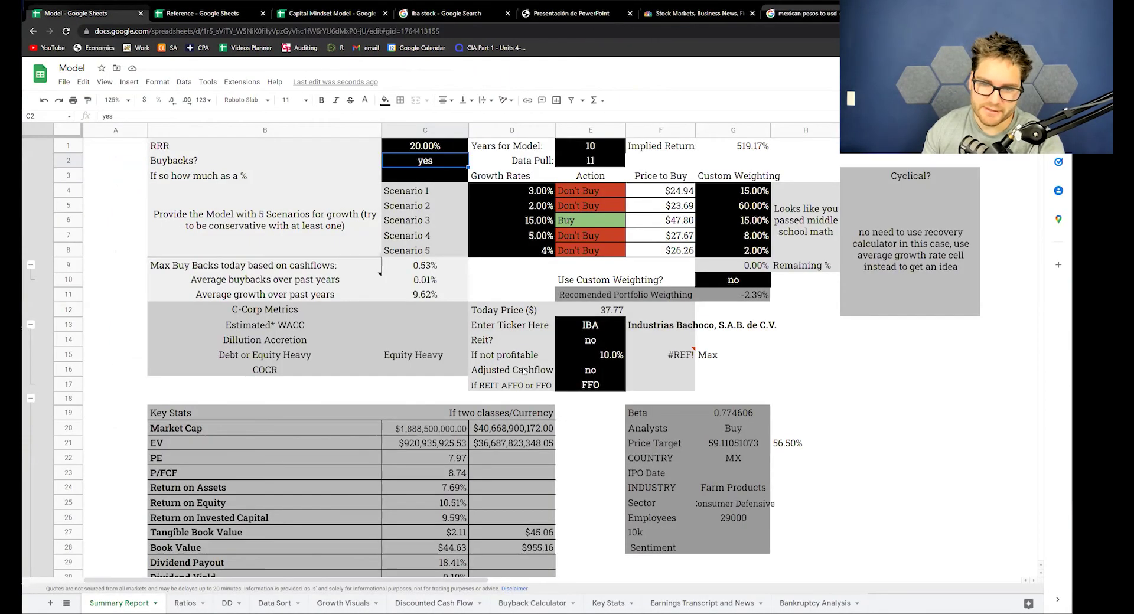